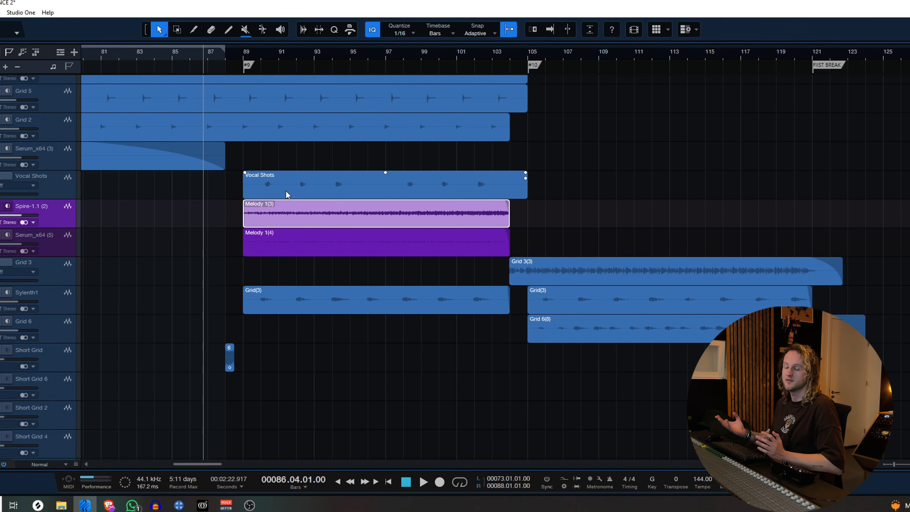
Play the arrangement from bar 86 through the Melody 1 section past bar 105 to audition it without soothe2.
{"action": "key", "text": "space"}
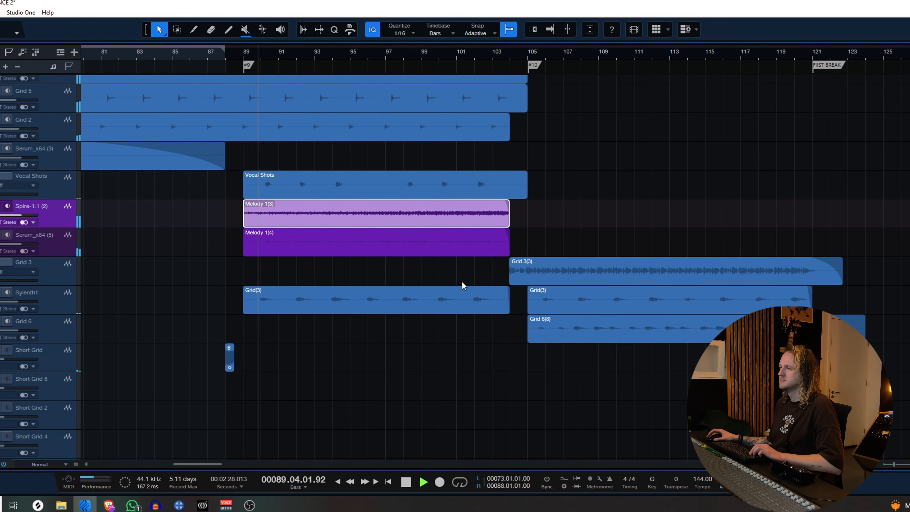
{"action": "scroll", "coordinate": [427, 267], "scroll_direction": "up", "scroll_amount": 1}
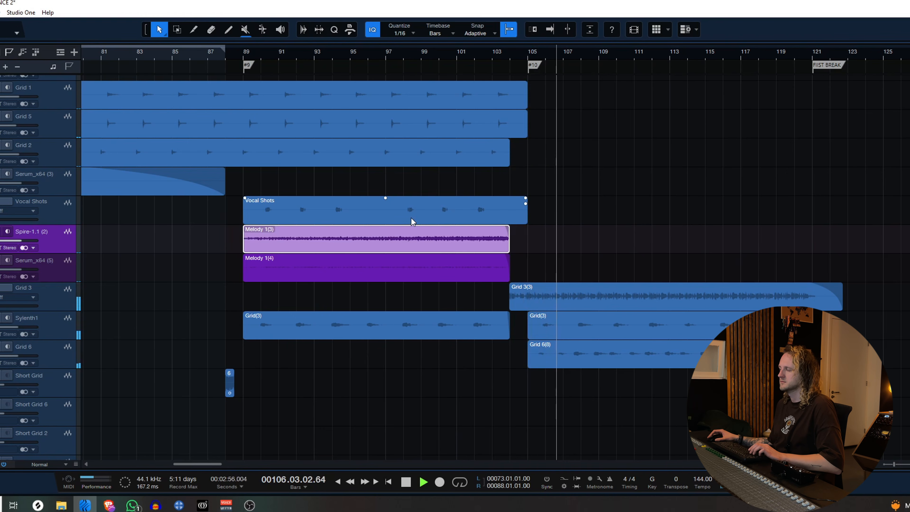
{"action": "key", "text": "space"}
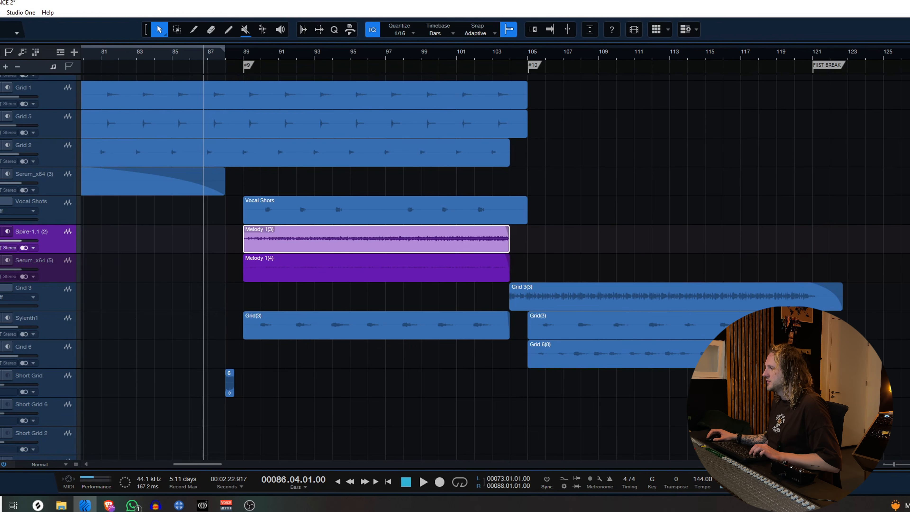
Insert soothe2_x64 on the Spire-1.1 (2) melody channel and enable its sidechain.
{"action": "left_click_drag", "start_coordinate": [907, 323], "coordinate": [287, 244]}
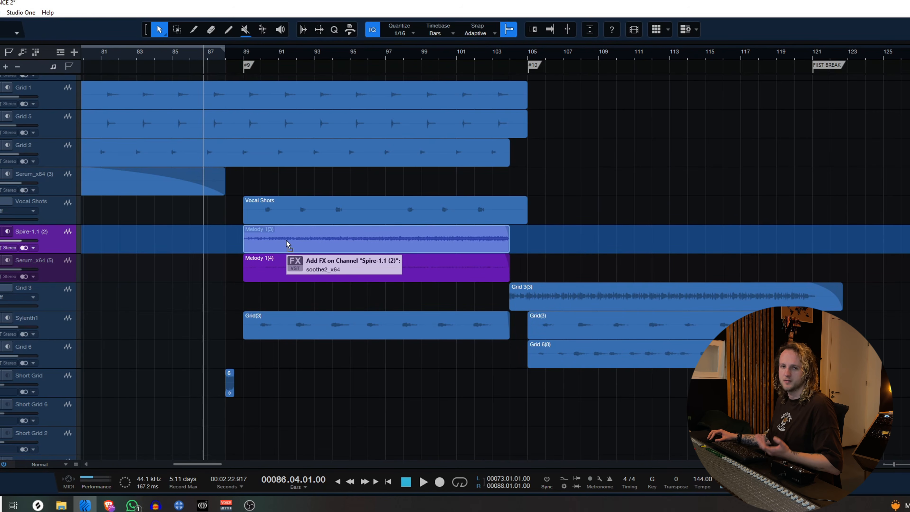
{"action": "left_click_drag", "start_coordinate": [288, 245], "coordinate": [288, 245]}
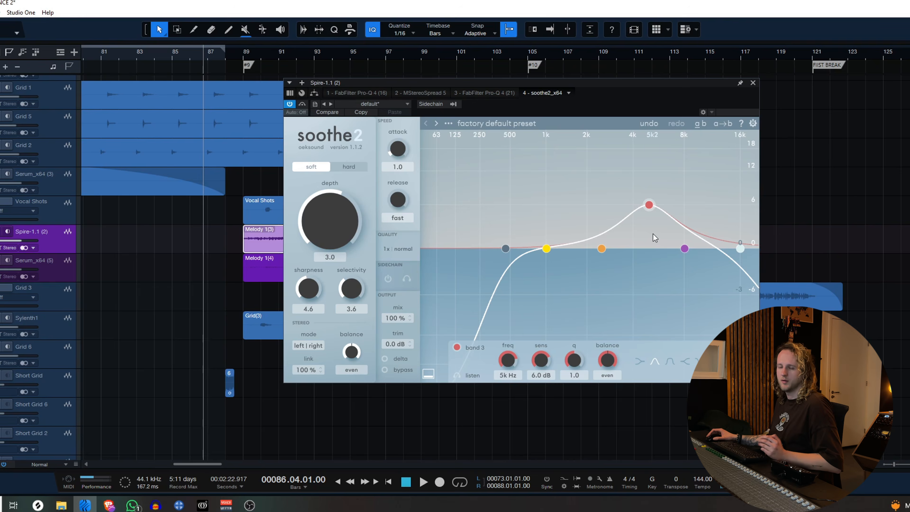
{"action": "left_click_drag", "start_coordinate": [469, 86], "coordinate": [565, 109]}
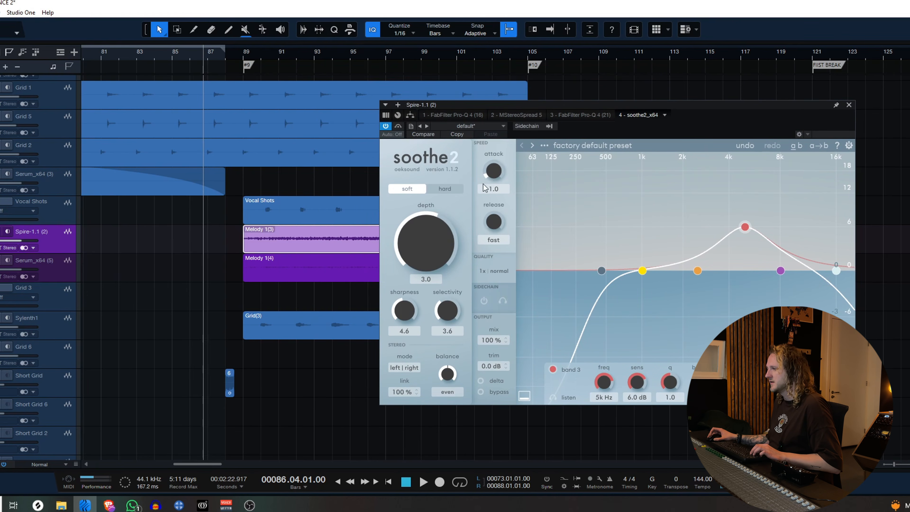
{"action": "mouse_move", "coordinate": [419, 256]}
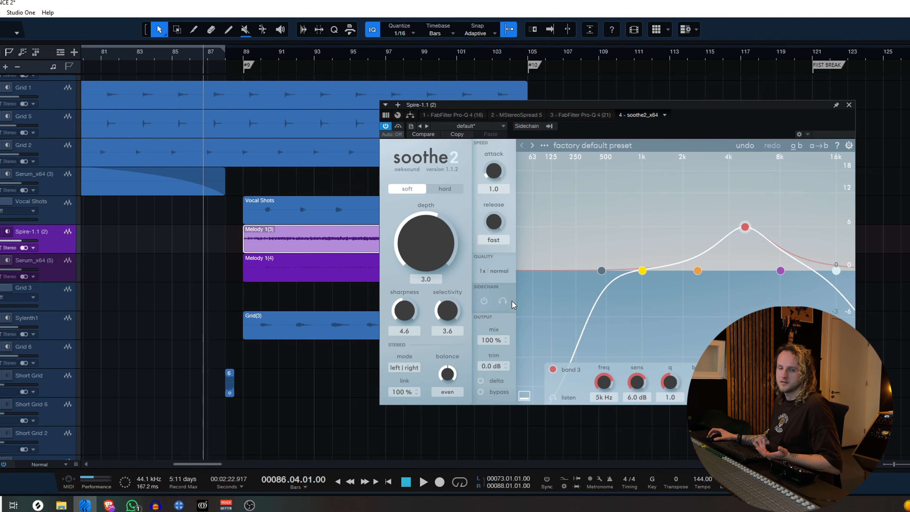
{"action": "left_click", "coordinate": [484, 301]}
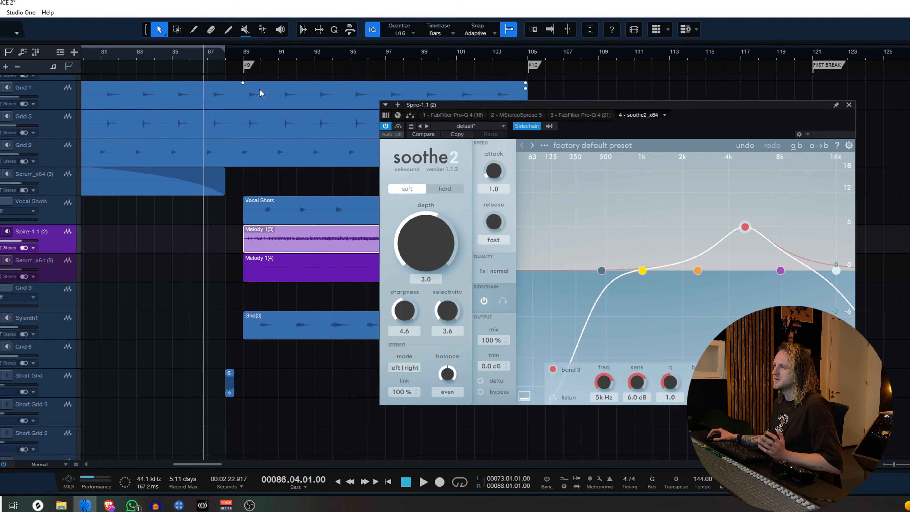
Flatten soothe2's curve with band 3 at 0.1 dB, the low cut at 20 Hz and the high cut at 19k3 Hz.
{"action": "left_click", "coordinate": [247, 53]}
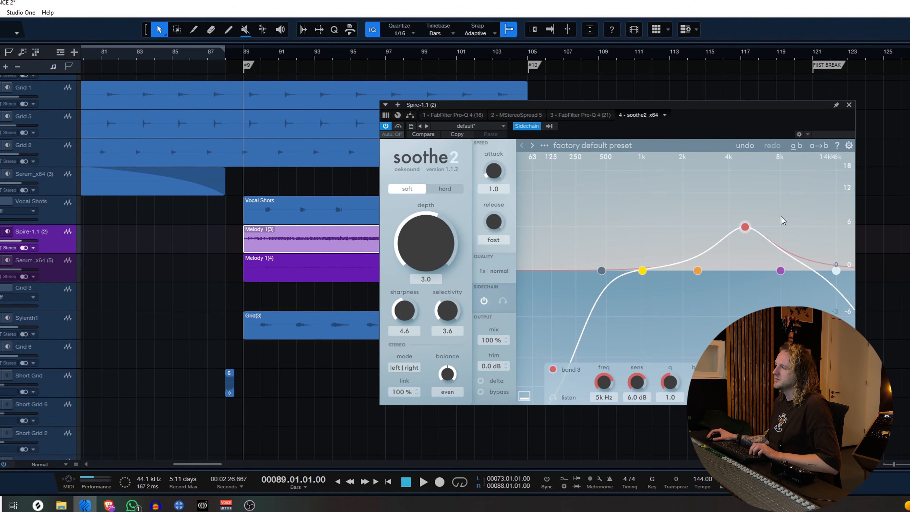
{"action": "left_click_drag", "start_coordinate": [747, 228], "coordinate": [753, 273]}
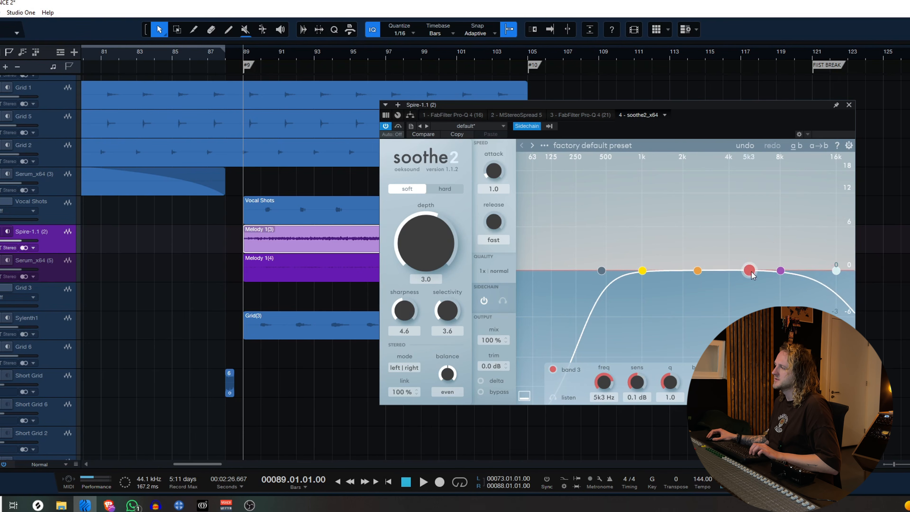
{"action": "left_click_drag", "start_coordinate": [602, 270], "coordinate": [515, 270]}
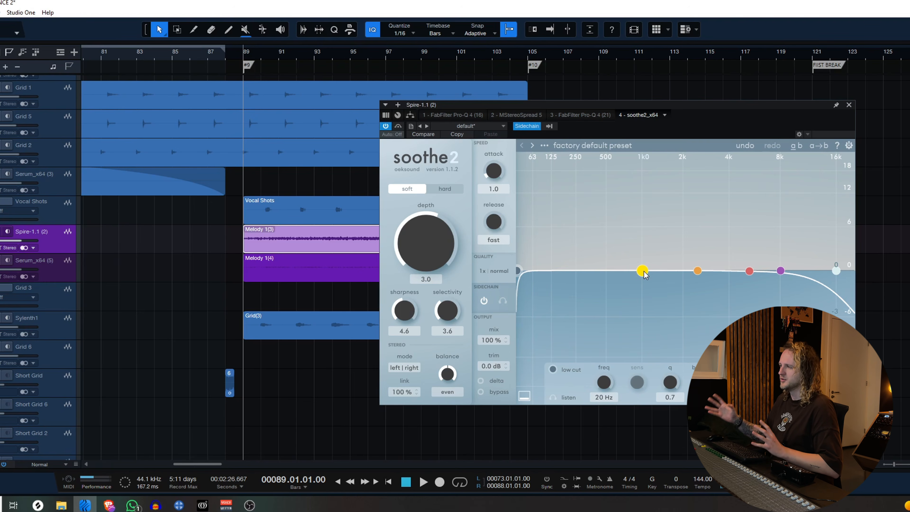
{"action": "mouse_move", "coordinate": [750, 276]}
{"action": "left_mouse_down"}
{"action": "mouse_move", "coordinate": [762, 238]}
{"action": "mouse_move", "coordinate": [750, 274]}
{"action": "left_mouse_up"}
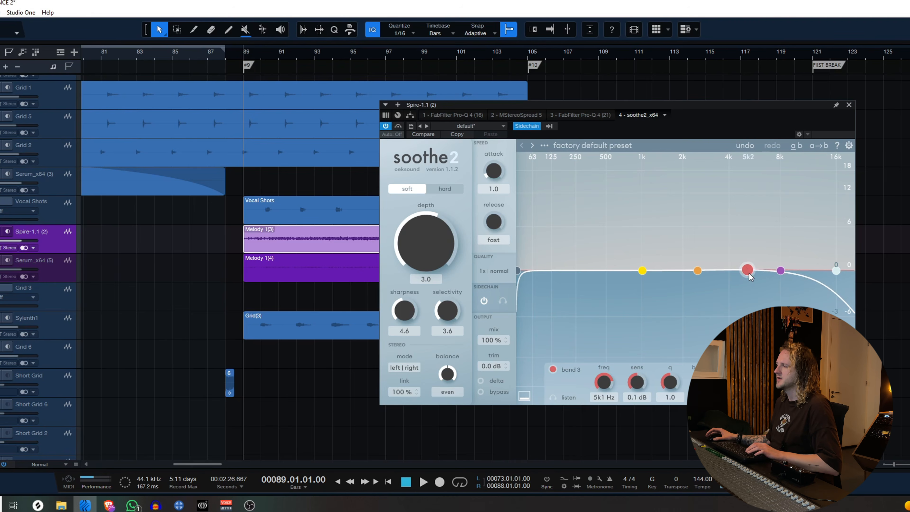
{"action": "left_click_drag", "start_coordinate": [835, 271], "coordinate": [852, 271]}
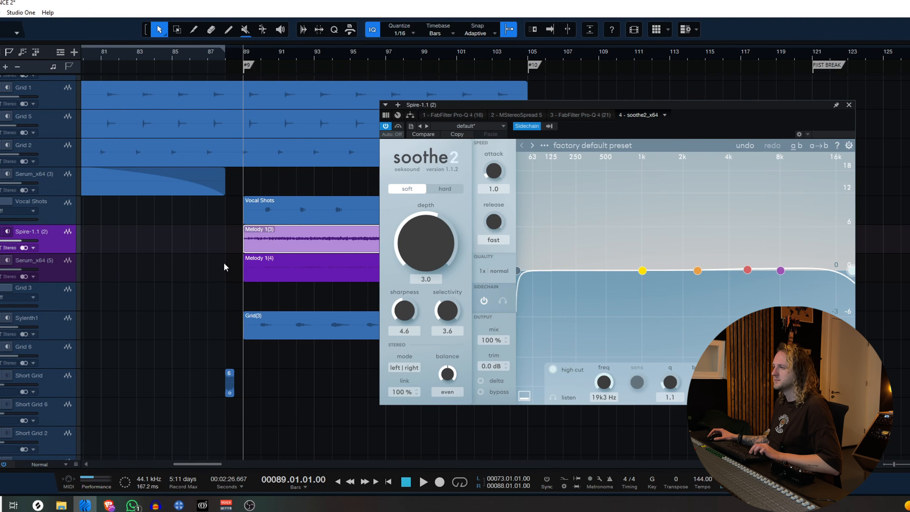
Play the melody section from bar 89 past bar 105 to hear the sidechained soothe2 at its current depth.
{"action": "key", "text": "space"}
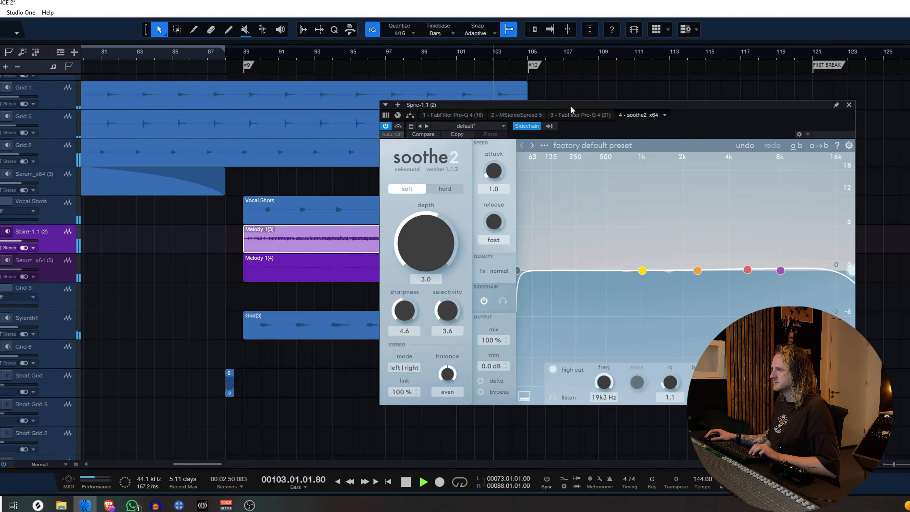
{"action": "left_click_drag", "start_coordinate": [570, 106], "coordinate": [701, 91]}
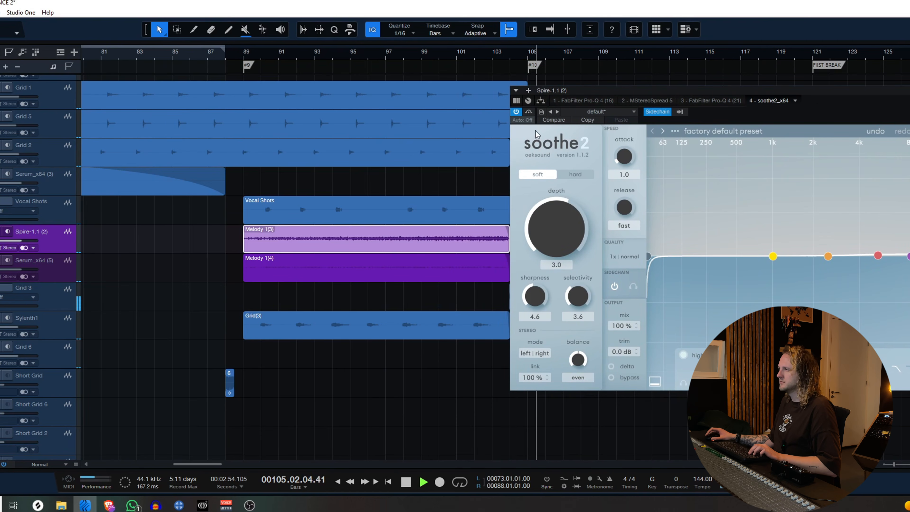
{"action": "key", "text": "space"}
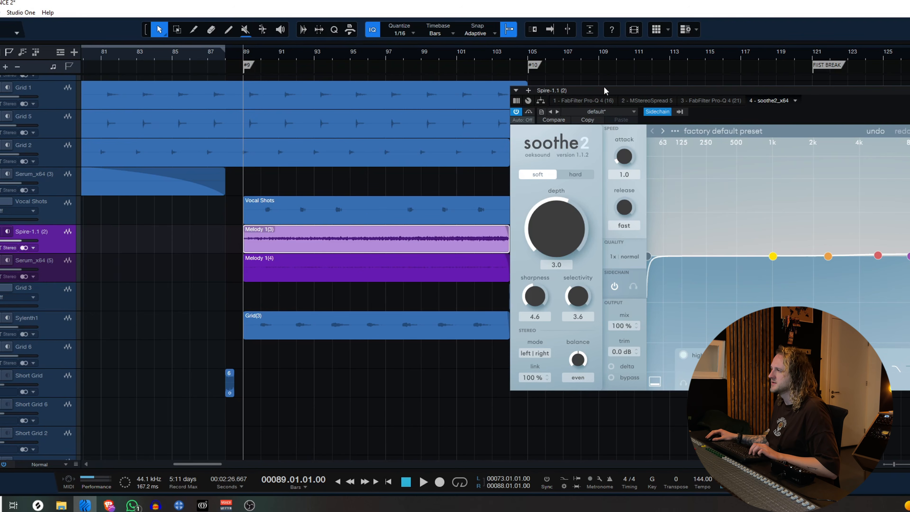
Set soothe2's depth to 8.2 and its attack to fast, trying hard mode before returning to soft.
{"action": "left_click_drag", "start_coordinate": [605, 89], "coordinate": [449, 76]}
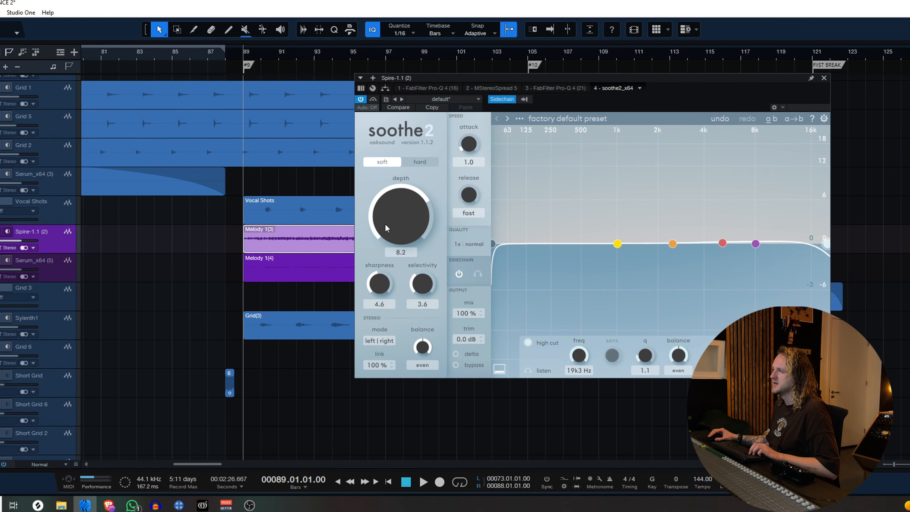
{"action": "left_click", "coordinate": [419, 164]}
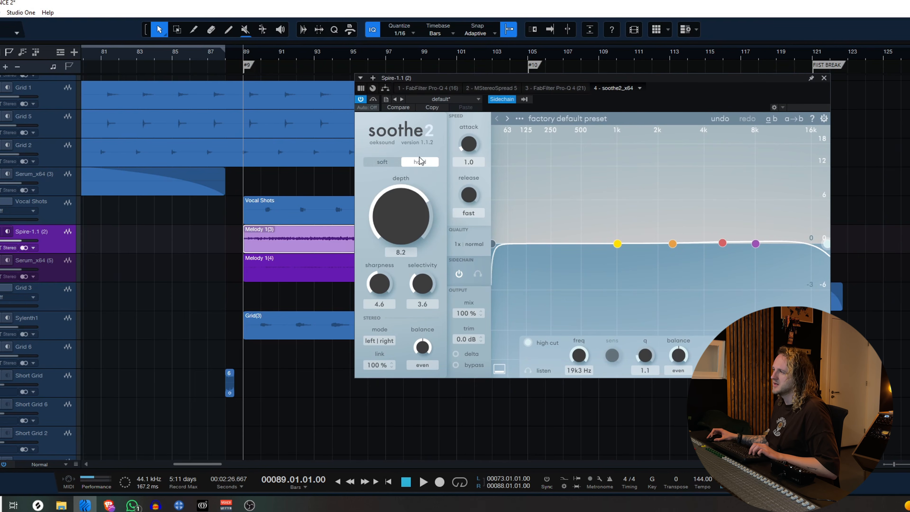
{"action": "left_click", "coordinate": [384, 162]}
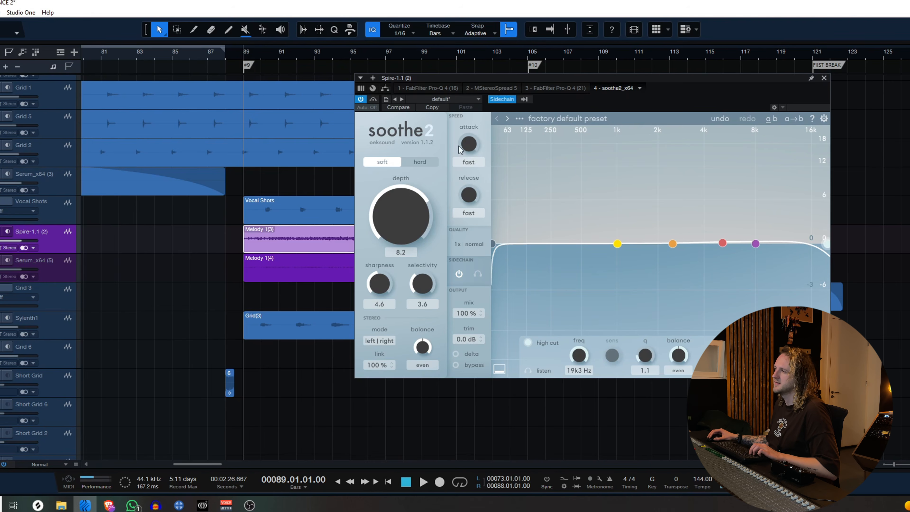
{"action": "mouse_move", "coordinate": [467, 153]}
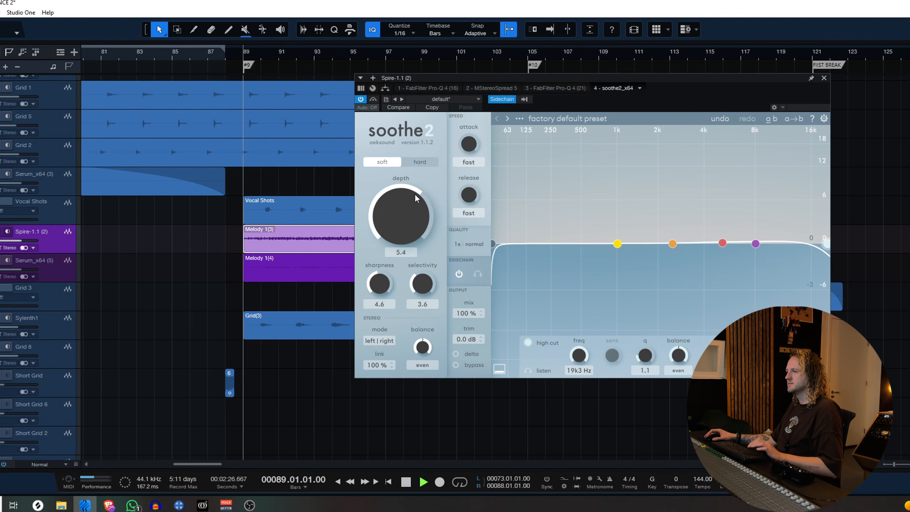
While auditioning from bar 89, set soothe2's depth to 8.6 and raise band 3 to 2.5 dB at 5k4 Hz.
{"action": "mouse_move", "coordinate": [414, 197]}
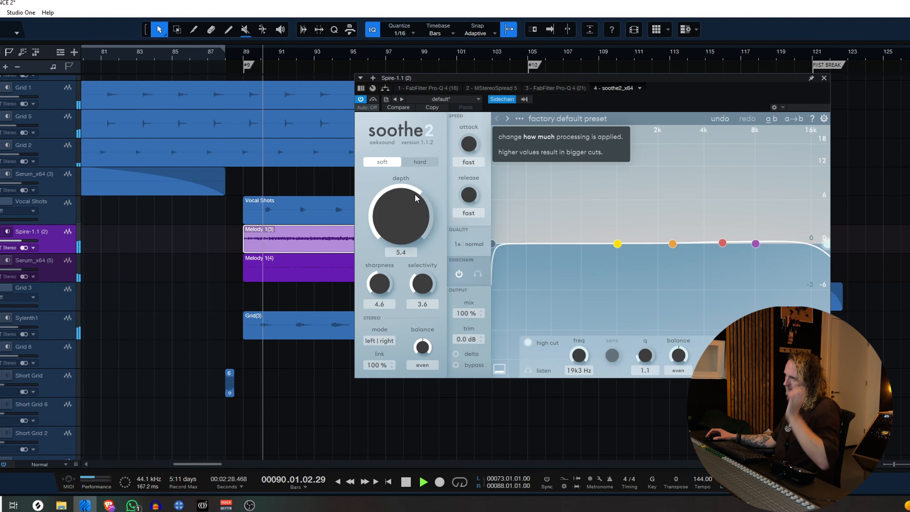
{"action": "left_click_drag", "start_coordinate": [402, 233], "coordinate": [394, 200]}
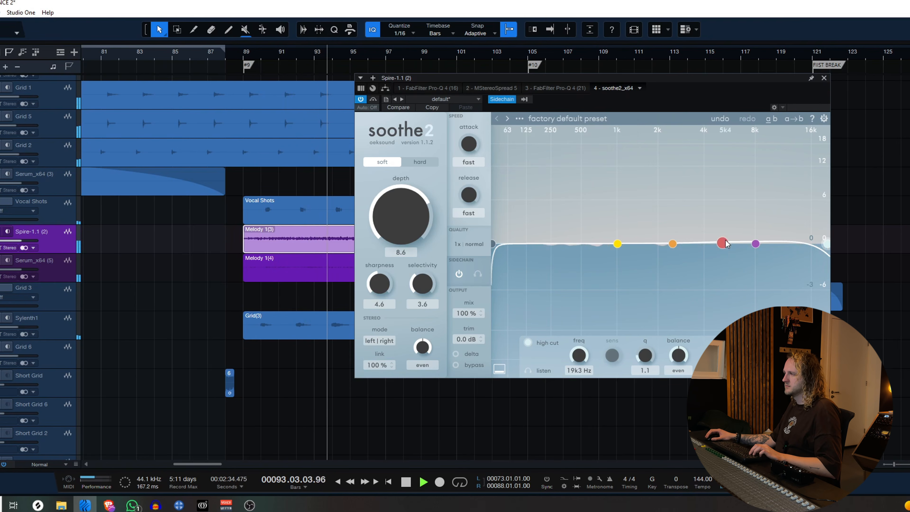
{"action": "left_click_drag", "start_coordinate": [726, 244], "coordinate": [736, 225]}
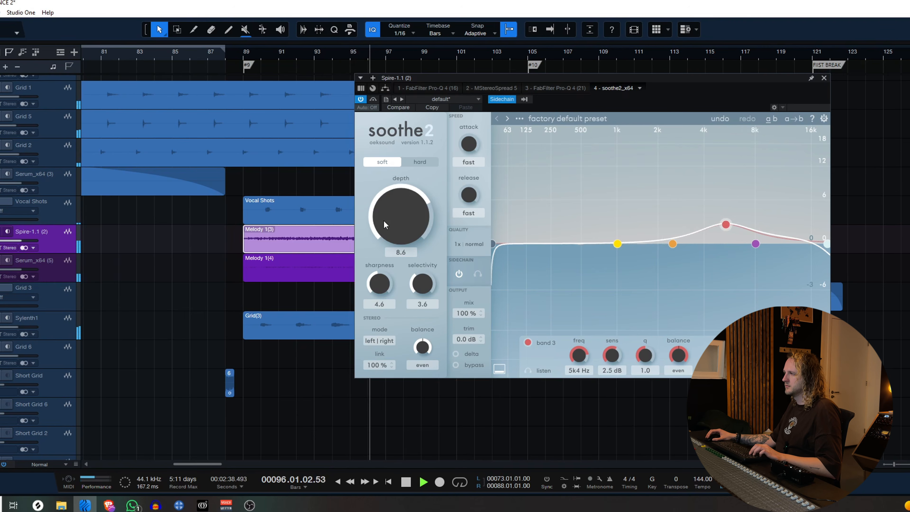
{"action": "mouse_move", "coordinate": [384, 220]}
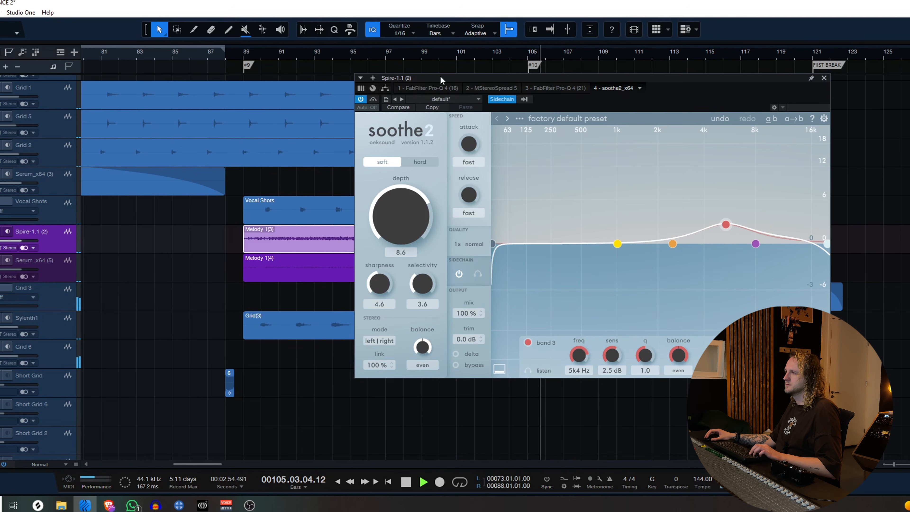
{"action": "left_click_drag", "start_coordinate": [441, 79], "coordinate": [558, 130]}
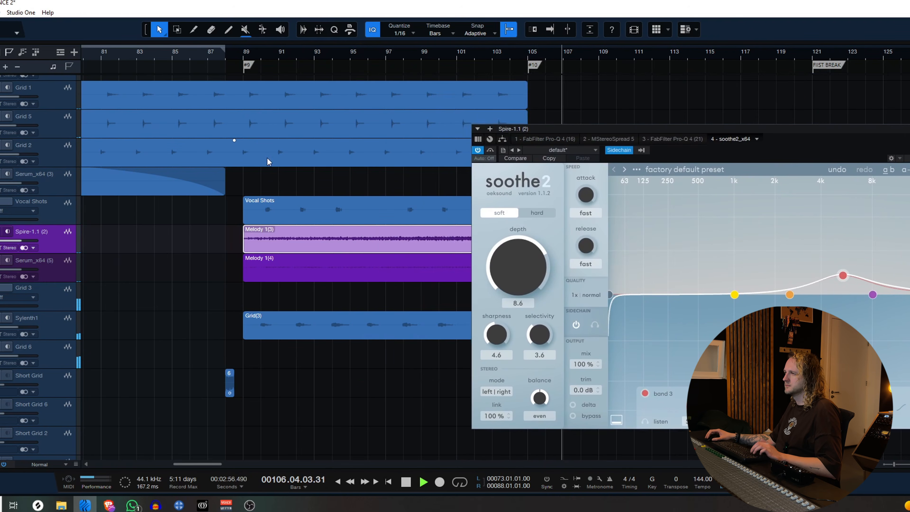
{"action": "key", "text": "space"}
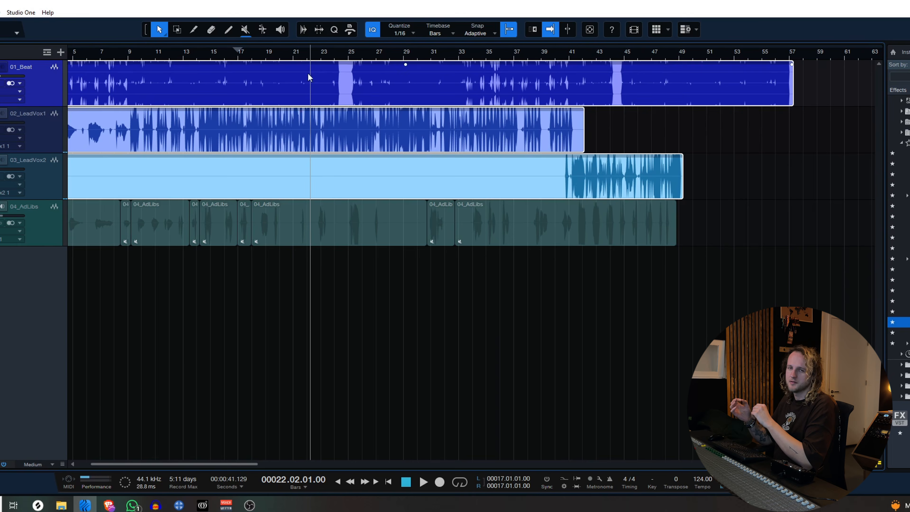
Play the beat and lead vocals from bar 20 to hear them without soothe2 on the beat.
{"action": "left_click", "coordinate": [283, 54]}
{"action": "key", "text": "space"}
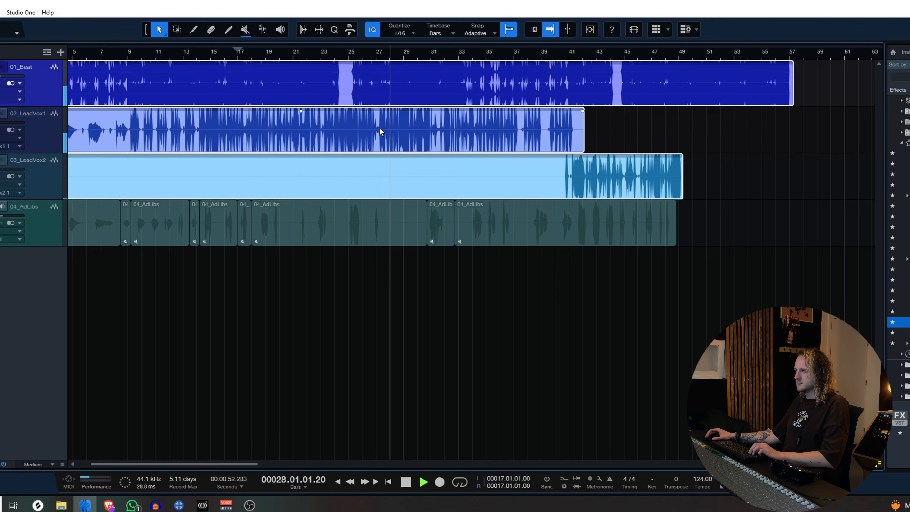
{"action": "key", "text": "f"}
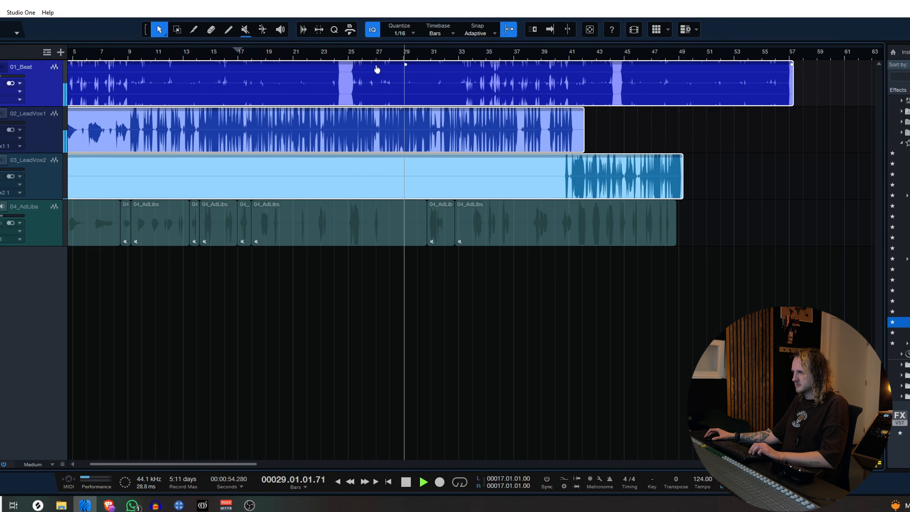
{"action": "key", "text": "space"}
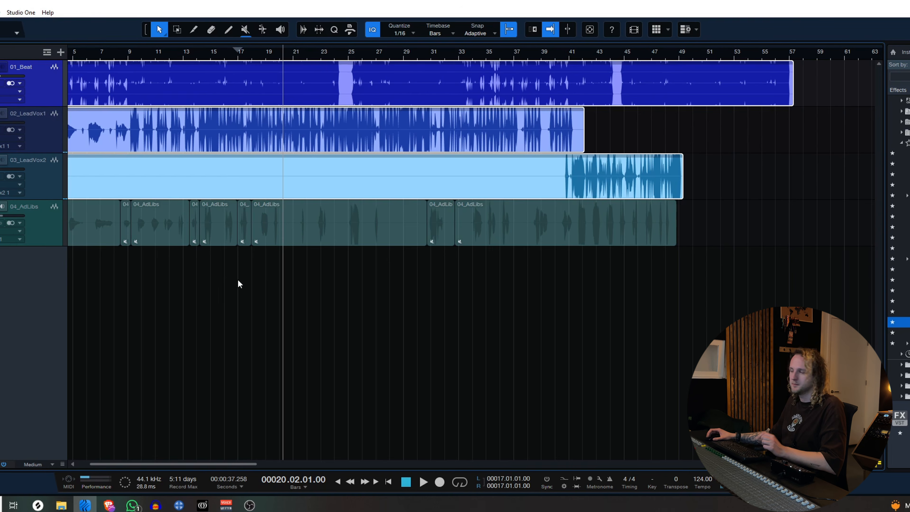
Insert soothe2_x64 on the 01_Beat channel and enable its sidechain.
{"action": "left_click_drag", "start_coordinate": [908, 322], "coordinate": [304, 78]}
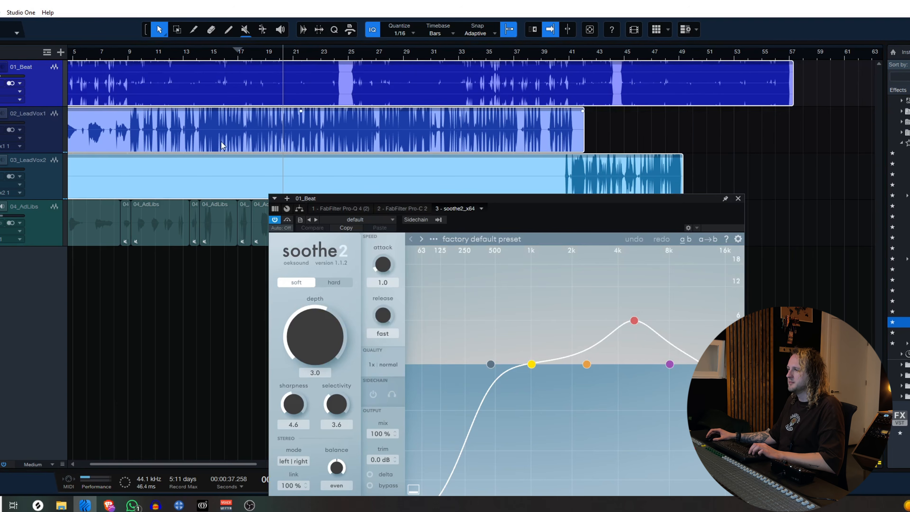
{"action": "left_click_drag", "start_coordinate": [413, 201], "coordinate": [375, 61]}
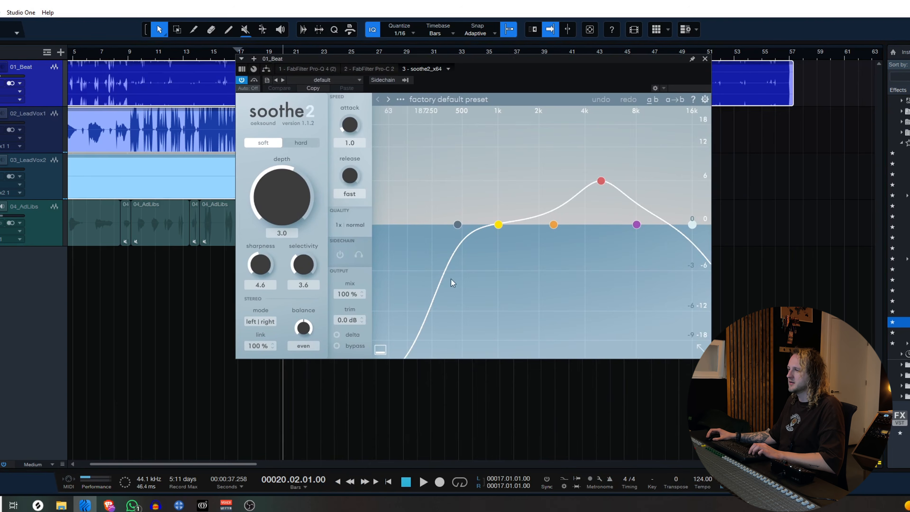
{"action": "left_click", "coordinate": [340, 255]}
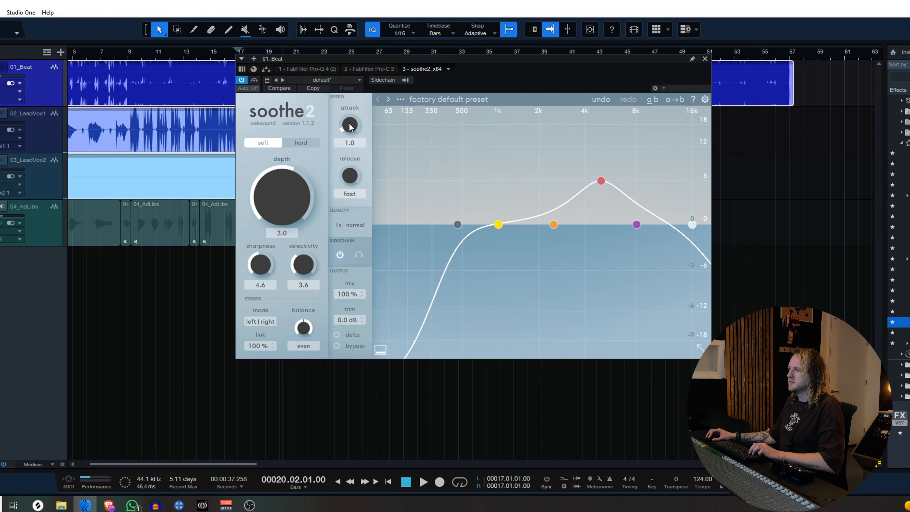
Flatten the beat's soothe2 curve with the low cut at its minimum and the high cut at 20 kHz, and set a fast attack.
{"action": "left_click_drag", "start_coordinate": [498, 224], "coordinate": [339, 224]}
{"action": "left_click_drag", "start_coordinate": [602, 180], "coordinate": [606, 224]}
{"action": "left_click_drag", "start_coordinate": [403, 58], "coordinate": [408, 109]}
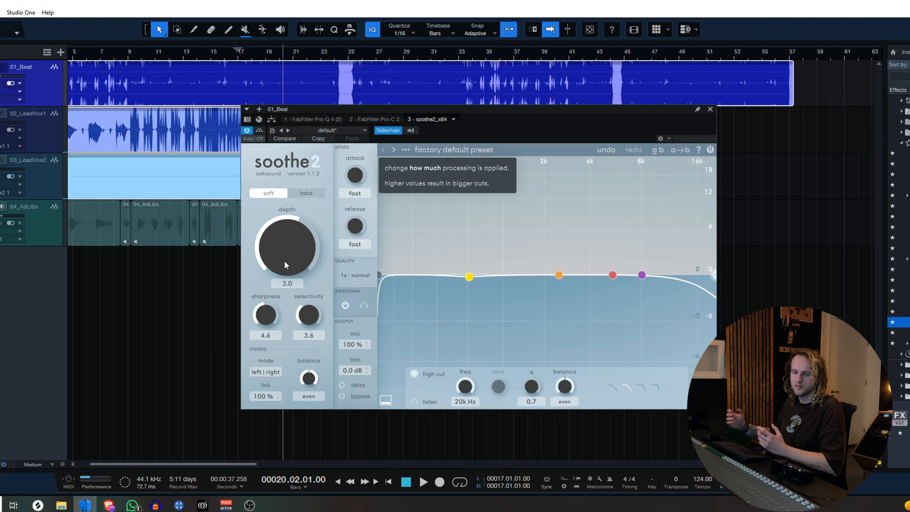
Play the beat with the lead vocal and raise soothe2's depth to 6.7.
{"action": "key", "text": "space"}
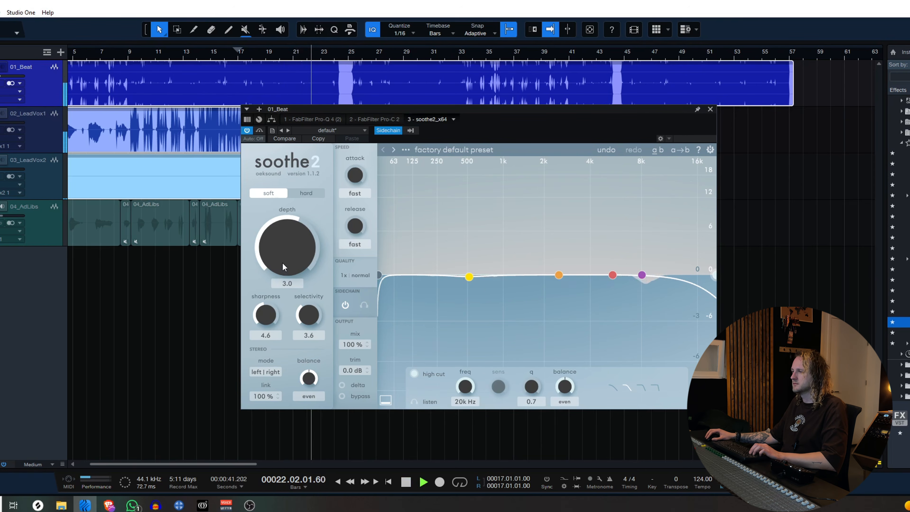
{"action": "left_click_drag", "start_coordinate": [282, 264], "coordinate": [280, 250]}
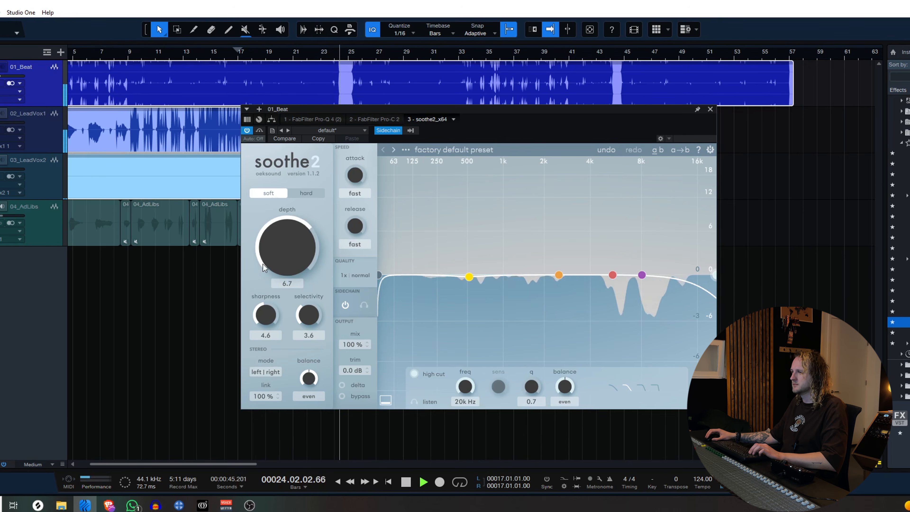
Set the beat's soothe2 depth to 6.9 and boost band 3 to 3.2 dB sensitivity at 3.4 kHz.
{"action": "left_click_drag", "start_coordinate": [275, 255], "coordinate": [282, 253]}
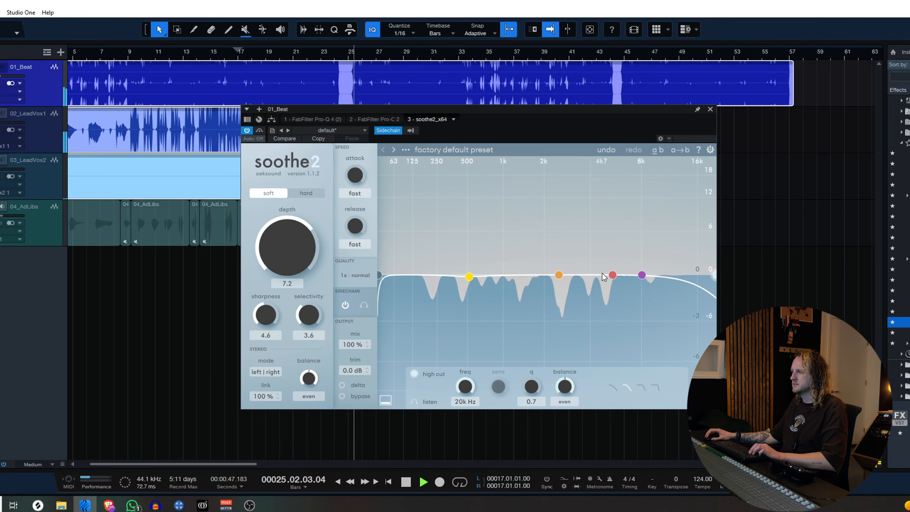
{"action": "left_click_drag", "start_coordinate": [612, 275], "coordinate": [636, 254]}
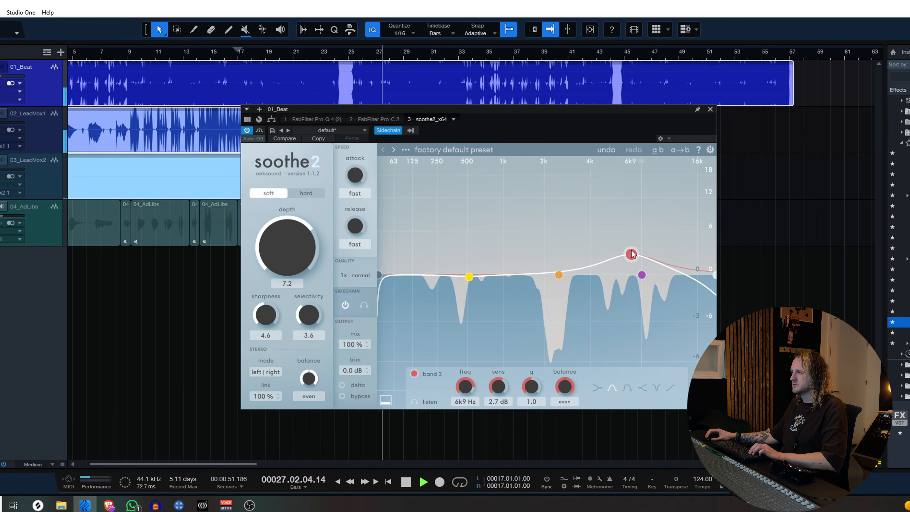
{"action": "left_click_drag", "start_coordinate": [632, 254], "coordinate": [581, 250]}
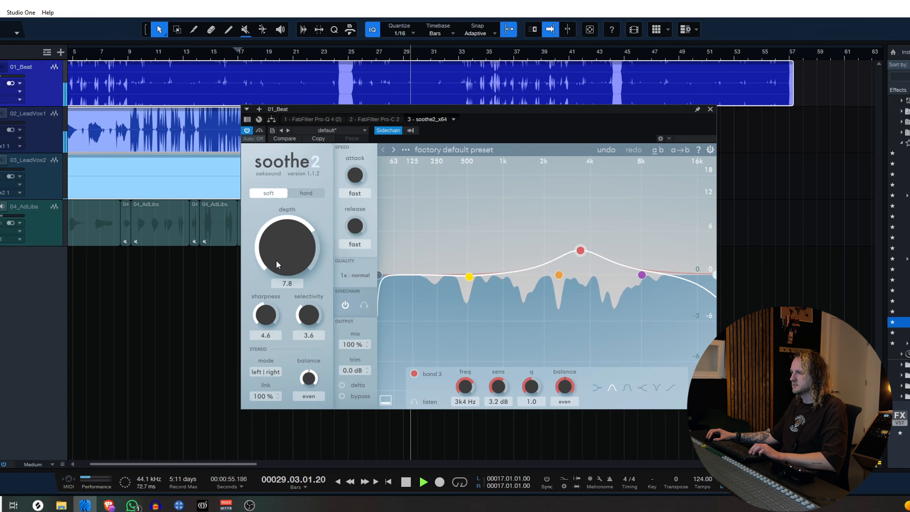
{"action": "left_click_drag", "start_coordinate": [276, 260], "coordinate": [276, 263]}
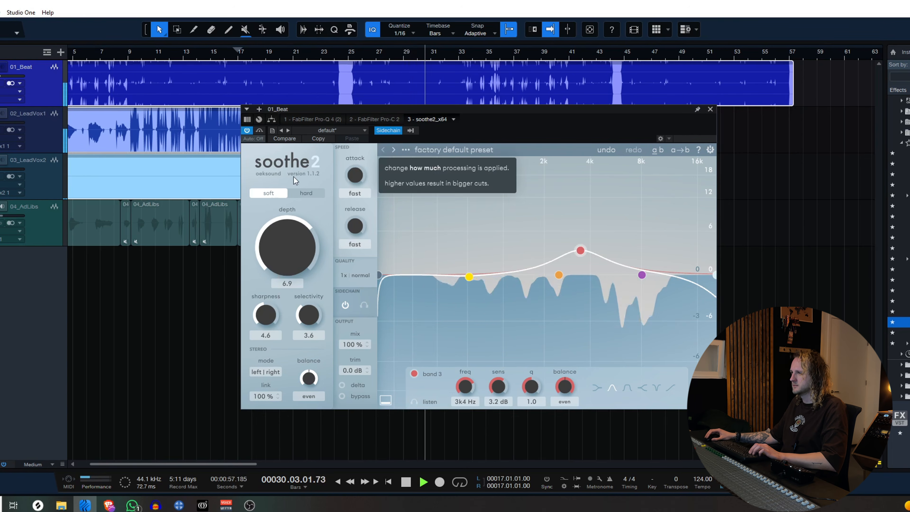
Compare the beat with soothe2 bypassed and active during playback, clear the plugin window off the lead vocal track and stop.
{"action": "left_click", "coordinate": [259, 131]}
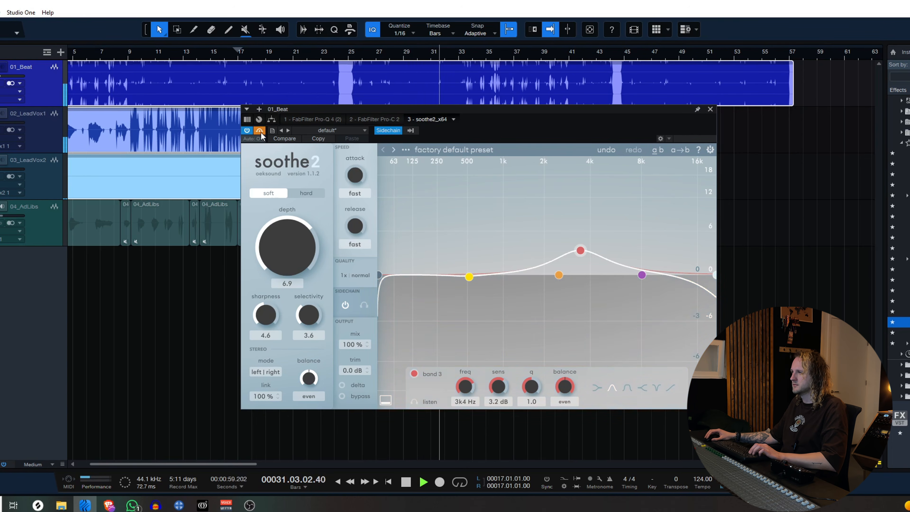
{"action": "left_click", "coordinate": [260, 130]}
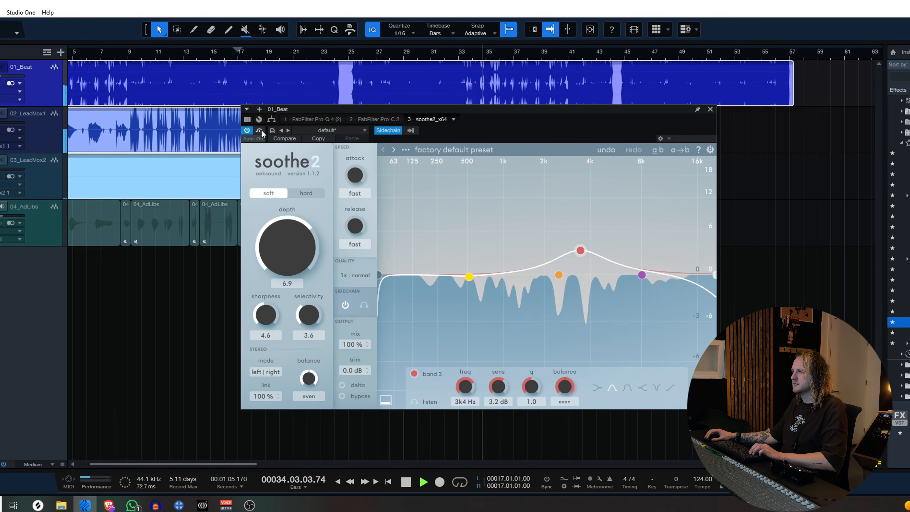
{"action": "left_click", "coordinate": [260, 131]}
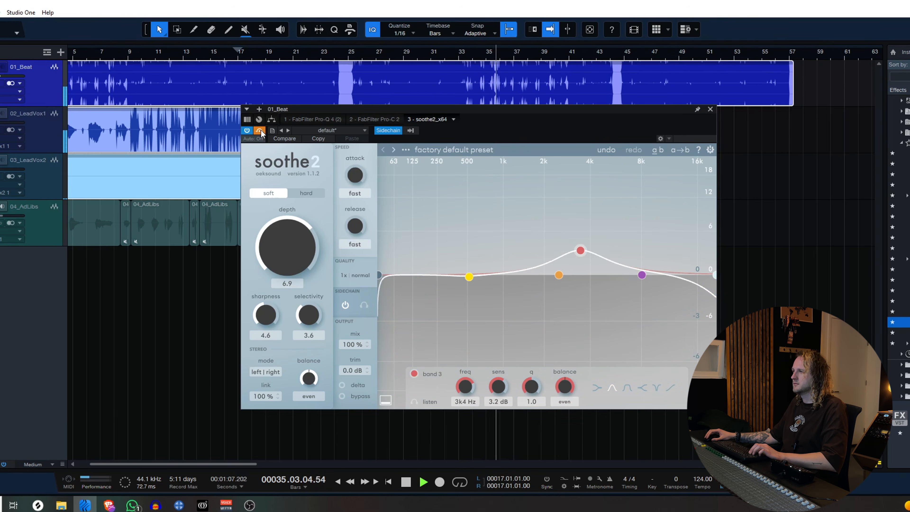
{"action": "left_click", "coordinate": [260, 130]}
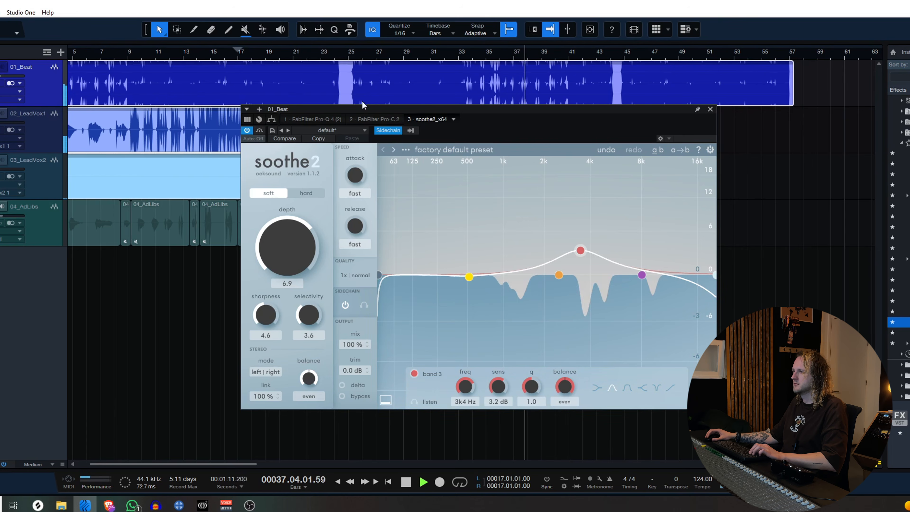
{"action": "left_click_drag", "start_coordinate": [423, 109], "coordinate": [460, 128]}
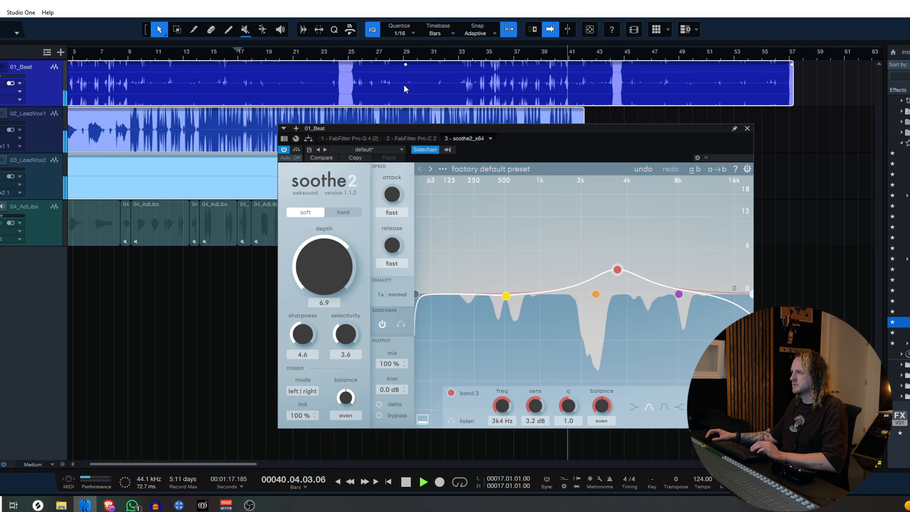
{"action": "key", "text": "space"}
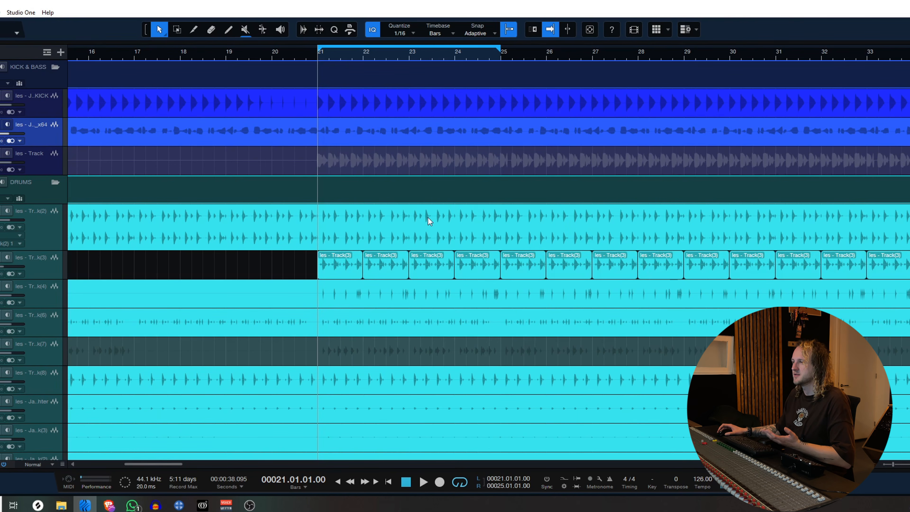
Play the kick and bass loop from bar 21 to 25 without soothe2 on the bass.
{"action": "key", "text": "space"}
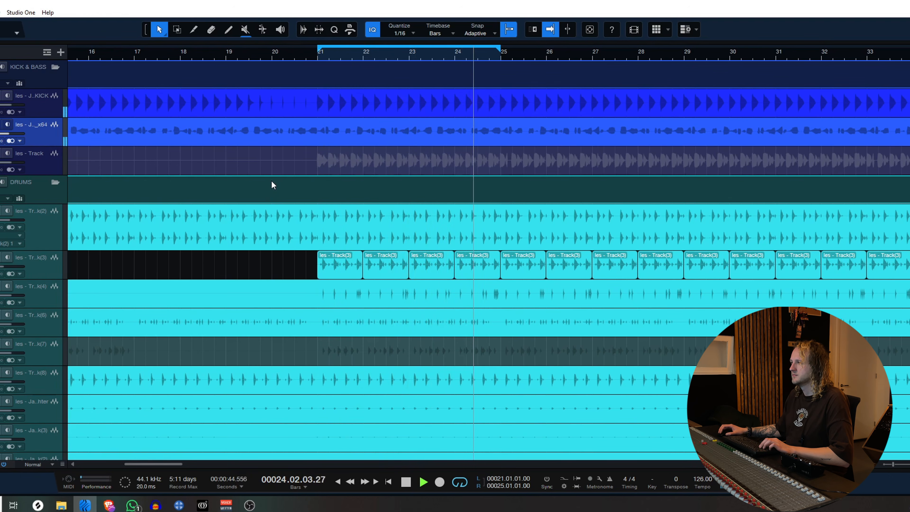
{"action": "key", "text": "space"}
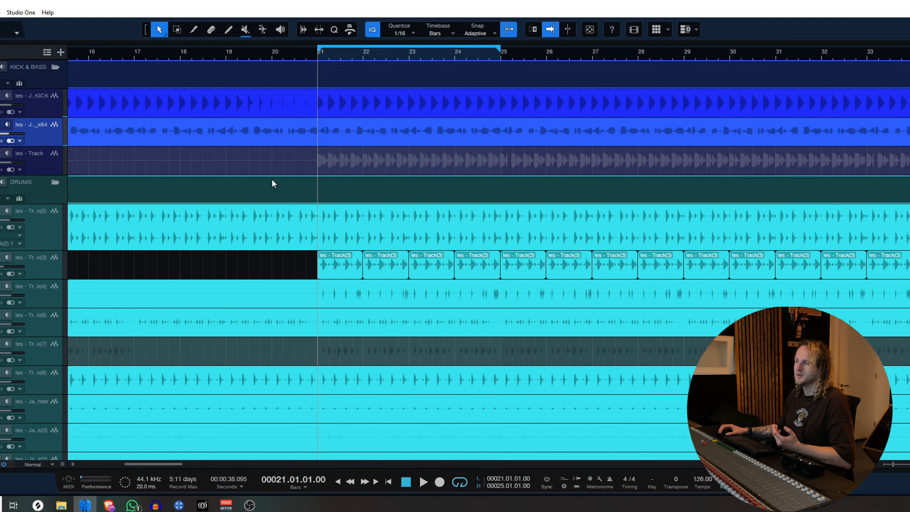
Insert soothe2_x64 on the Serum_x64 bass channel with its sidechain enabled and a fast attack.
{"action": "left_click_drag", "start_coordinate": [909, 319], "coordinate": [390, 130]}
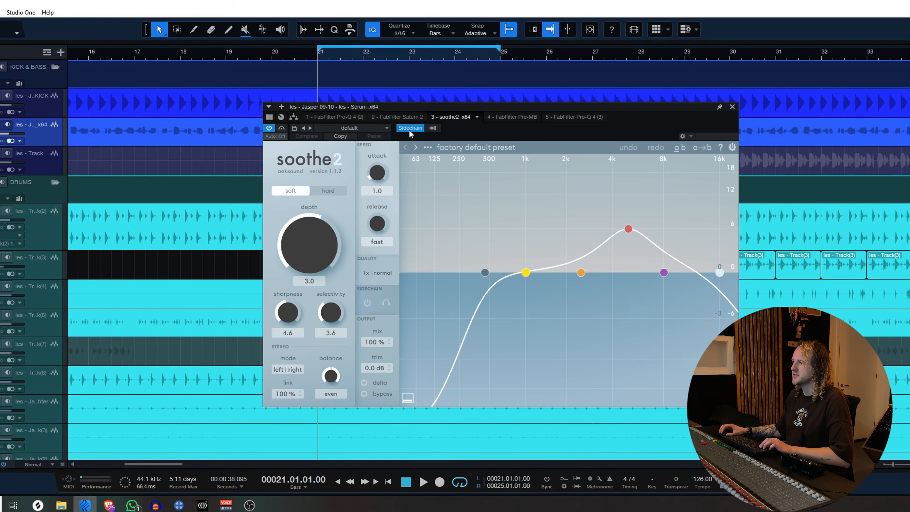
{"action": "left_click", "coordinate": [431, 128]}
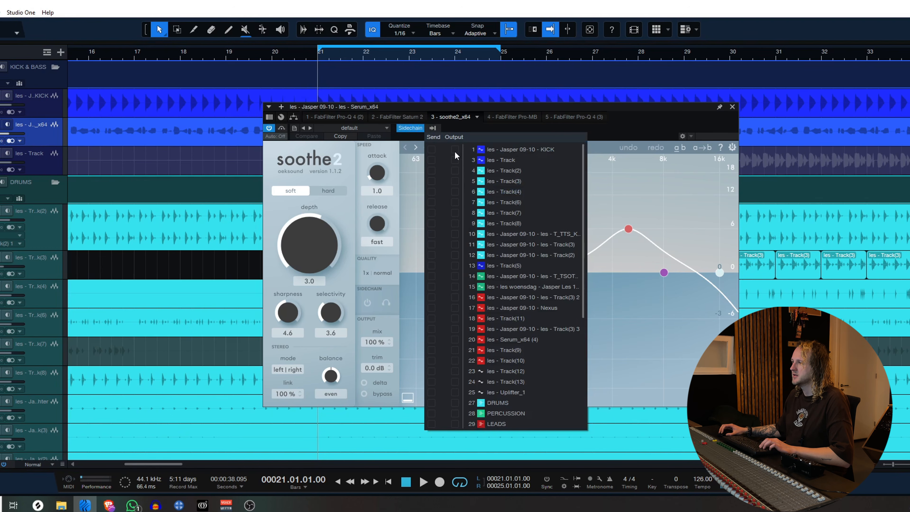
{"action": "left_click", "coordinate": [606, 134]}
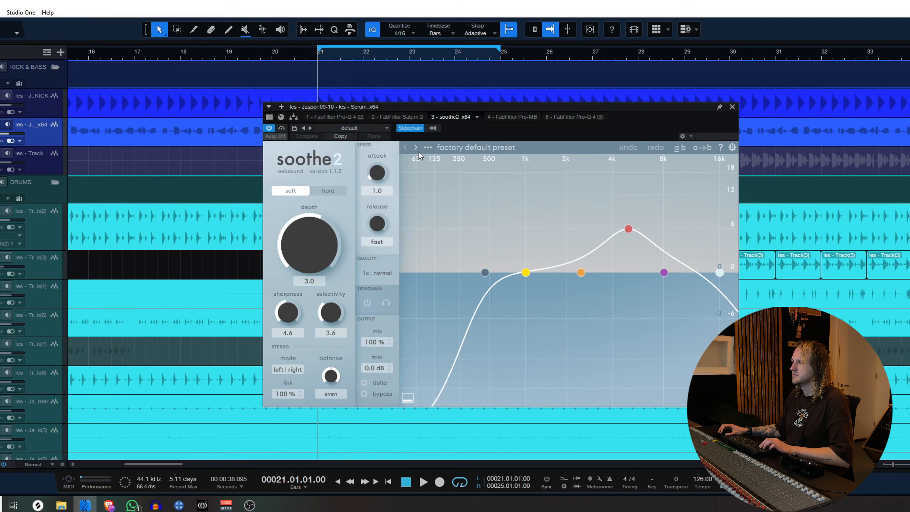
{"action": "left_click", "coordinate": [368, 303]}
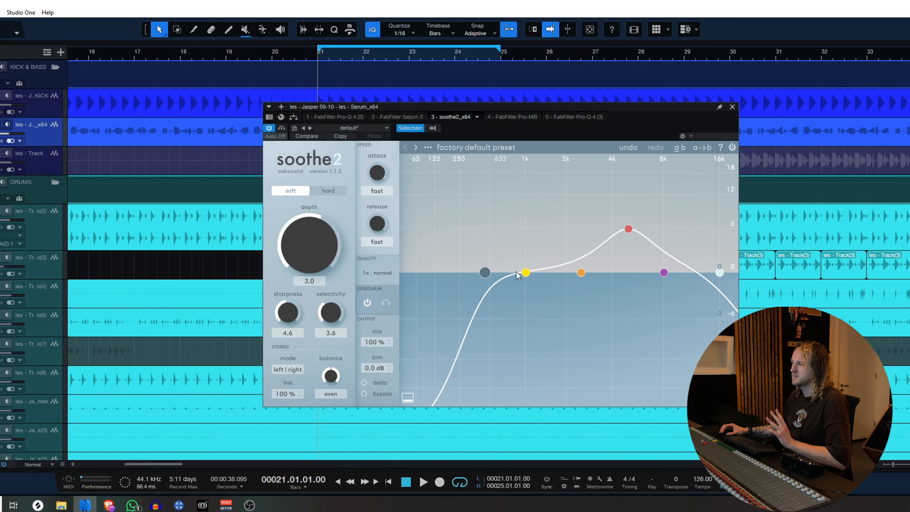
Limit the bass's soothe2 curve to the lows with a 20 Hz low cut, a flattened red band and a 300 Hz high cut.
{"action": "left_click_drag", "start_coordinate": [485, 273], "coordinate": [399, 272]}
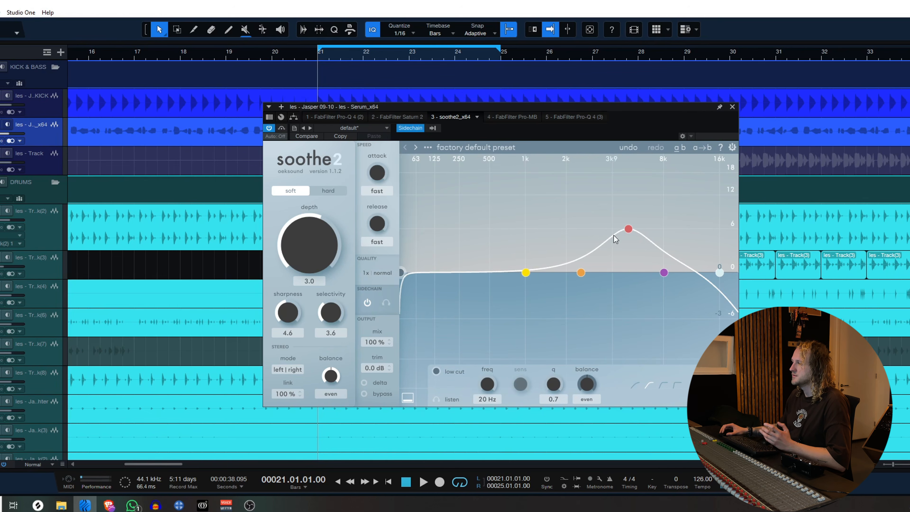
{"action": "left_click_drag", "start_coordinate": [626, 236], "coordinate": [426, 279]}
{"action": "left_click_drag", "start_coordinate": [720, 273], "coordinate": [467, 267]}
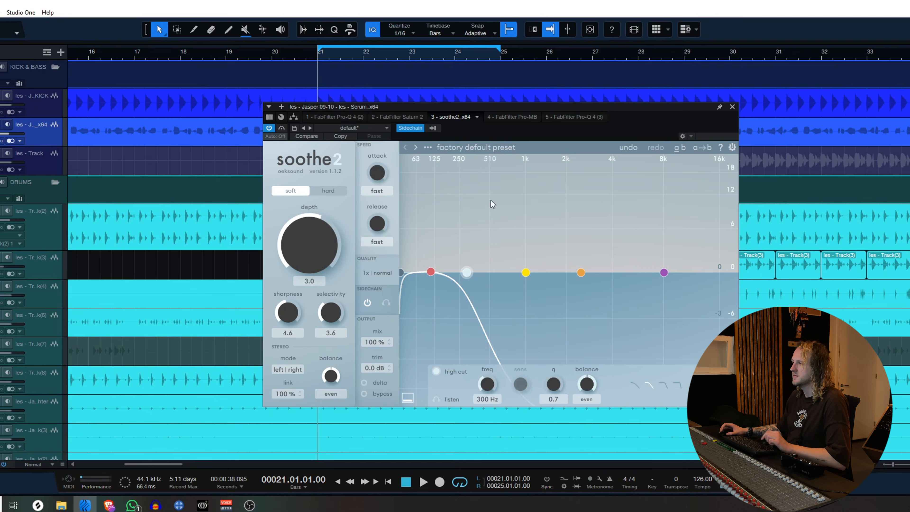
Play the kick and bass loop and set the bass's soothe2 to hard mode with a depth of 18.0.
{"action": "left_click_drag", "start_coordinate": [394, 107], "coordinate": [522, 144]}
{"action": "key", "text": "space"}
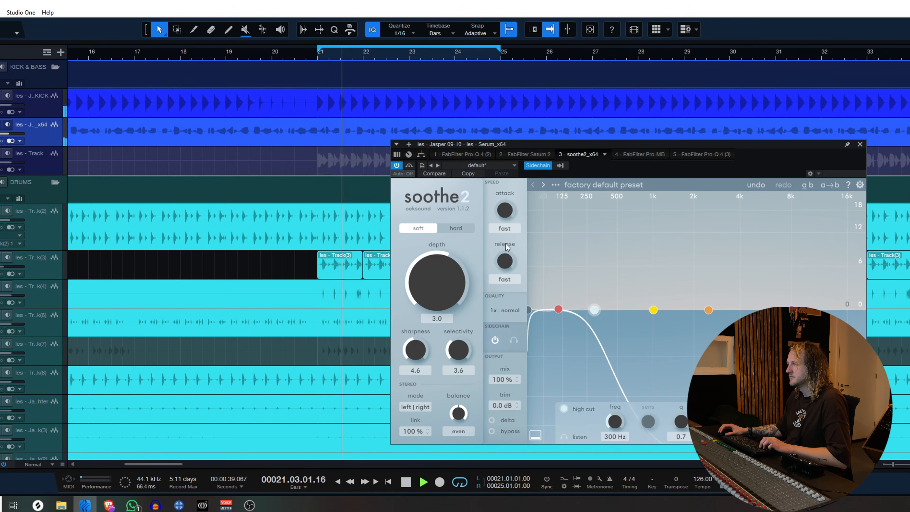
{"action": "left_click_drag", "start_coordinate": [441, 296], "coordinate": [437, 245]}
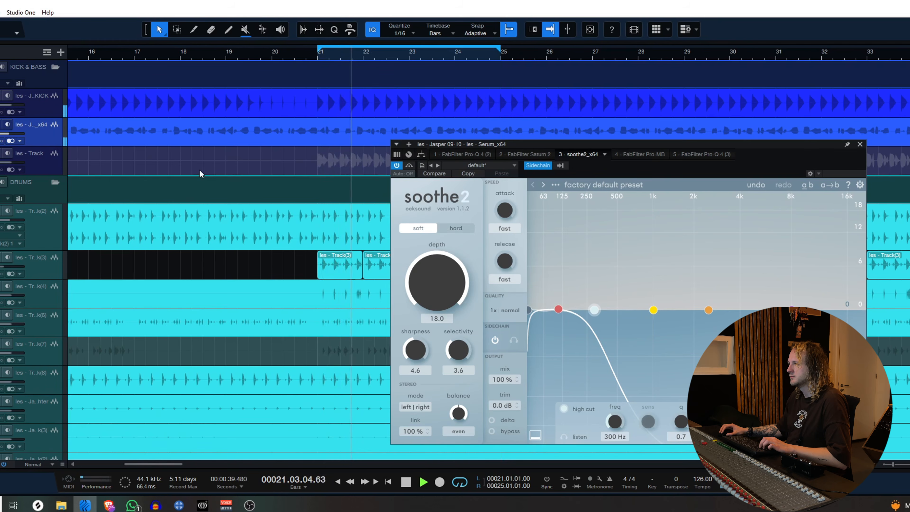
{"action": "left_click", "coordinate": [460, 230]}
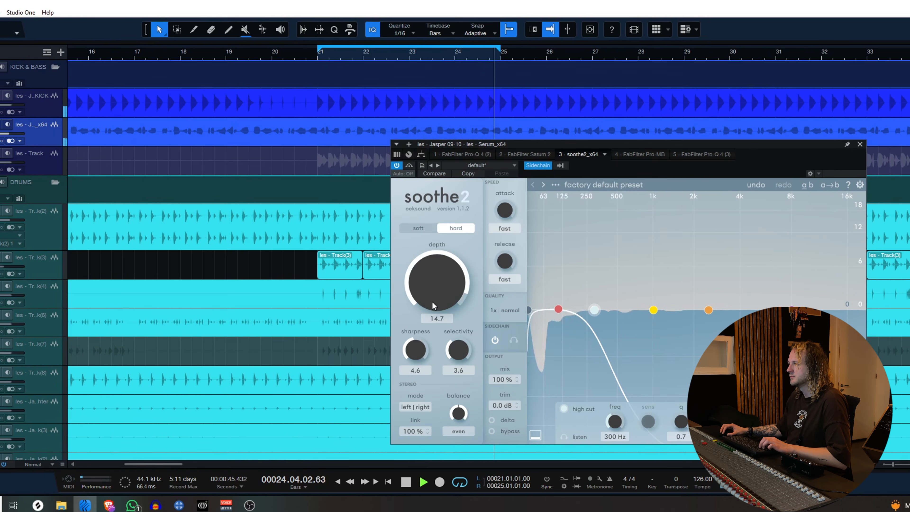
{"action": "left_click_drag", "start_coordinate": [432, 301], "coordinate": [432, 331]}
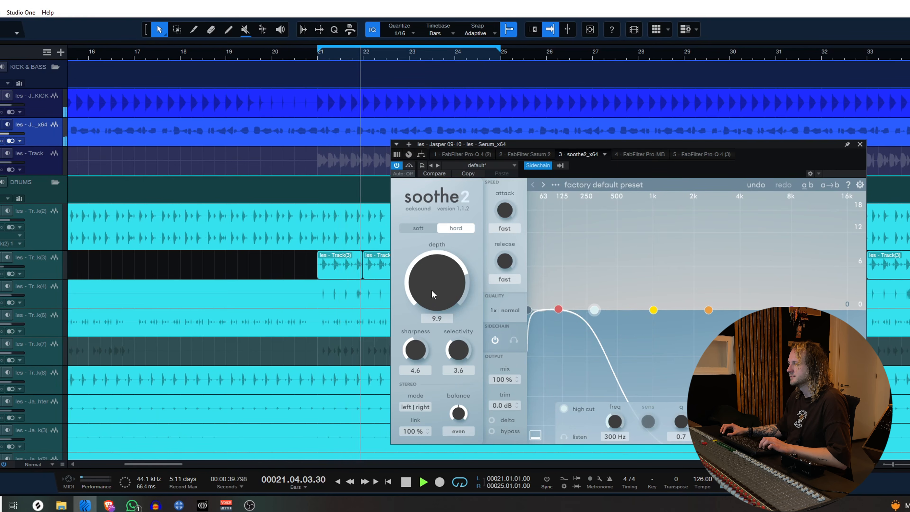
{"action": "left_click_drag", "start_coordinate": [431, 293], "coordinate": [432, 259]}
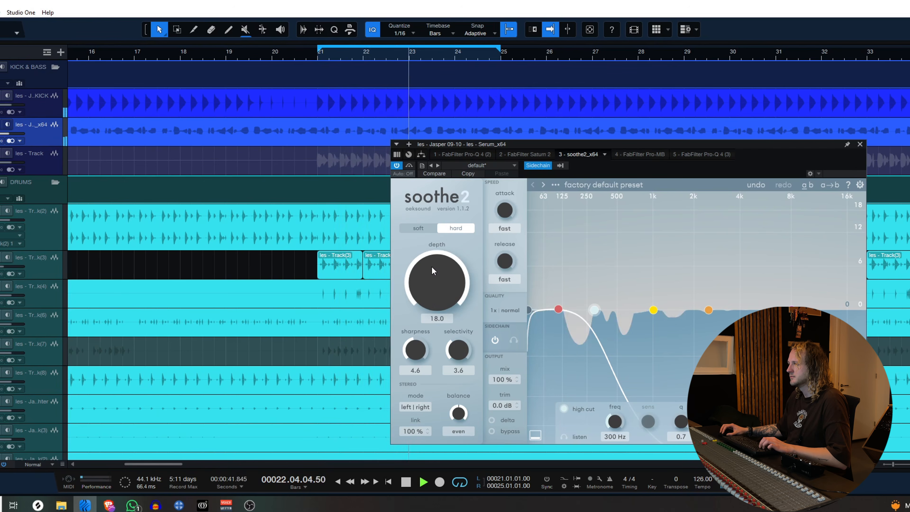
Raise the high cut of the bass's soothe2 curve above 300 Hz while the loop plays.
{"action": "left_click_drag", "start_coordinate": [592, 143], "coordinate": [499, 96]}
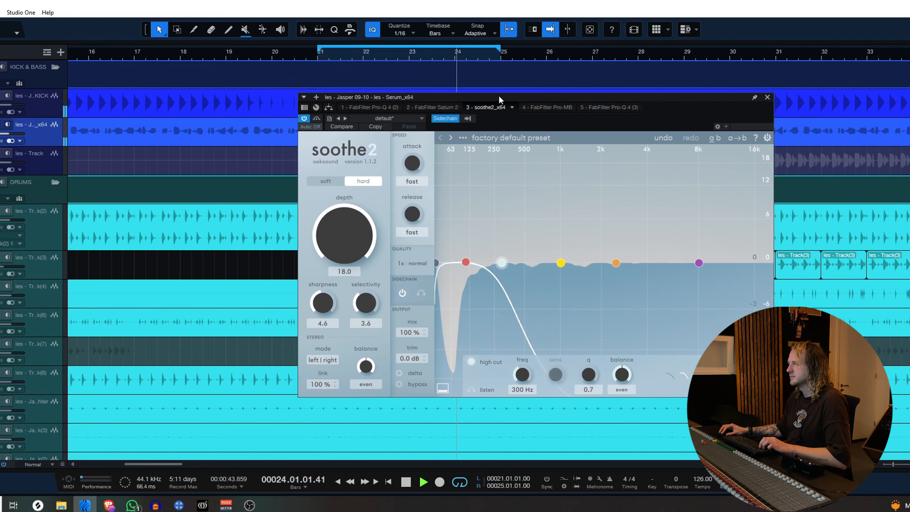
{"action": "left_click_drag", "start_coordinate": [502, 262], "coordinate": [538, 256]}
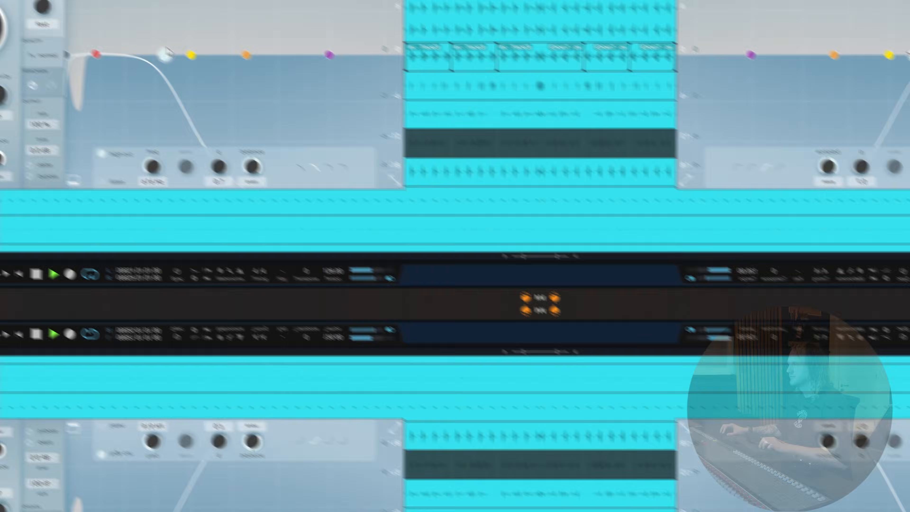